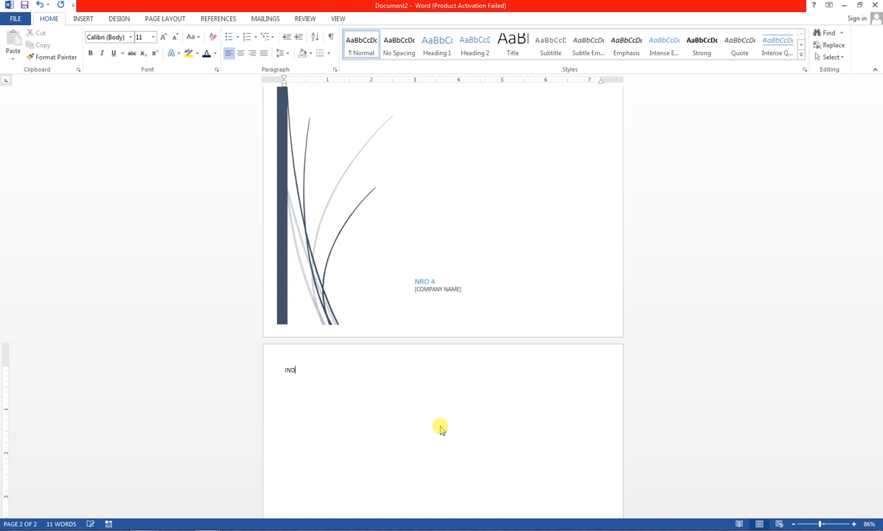
- Enlarge the INDEX heading on page 2 to 28 pt and center it
left_click(269, 373)
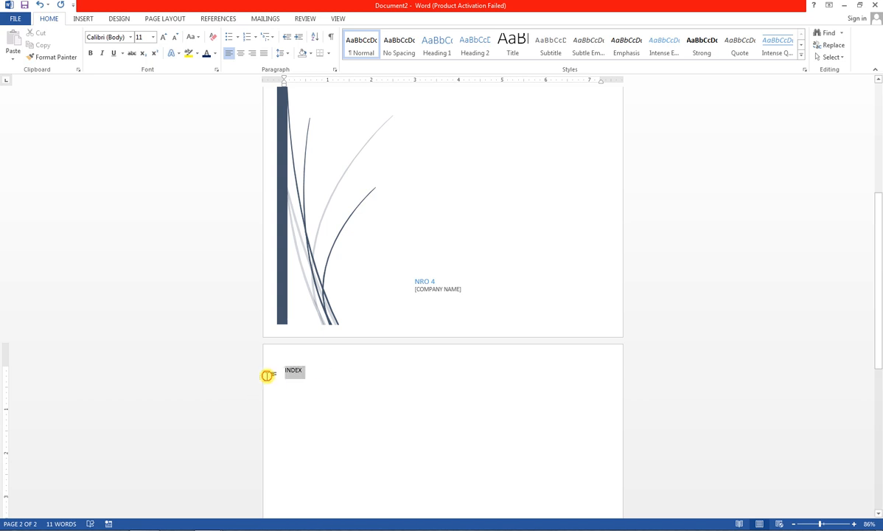
left_click(164, 37)
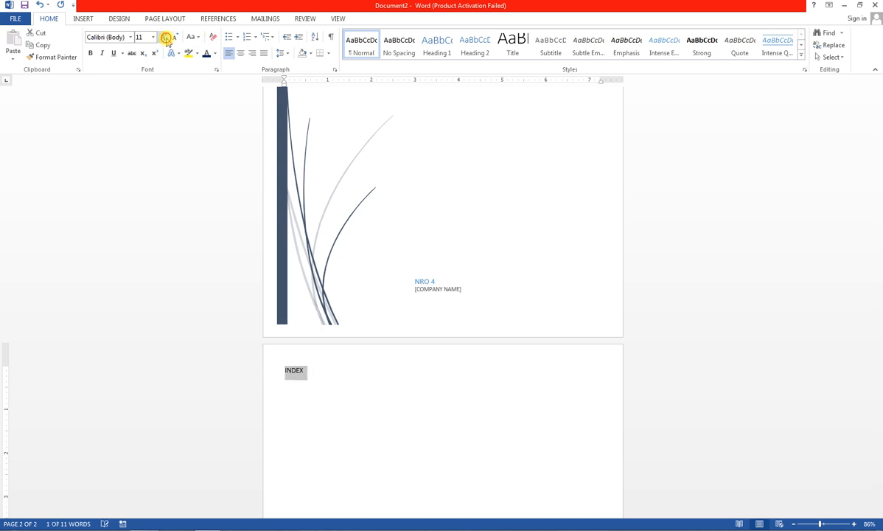
left_click(164, 37)
left_click(164, 37)
left_click(163, 37)
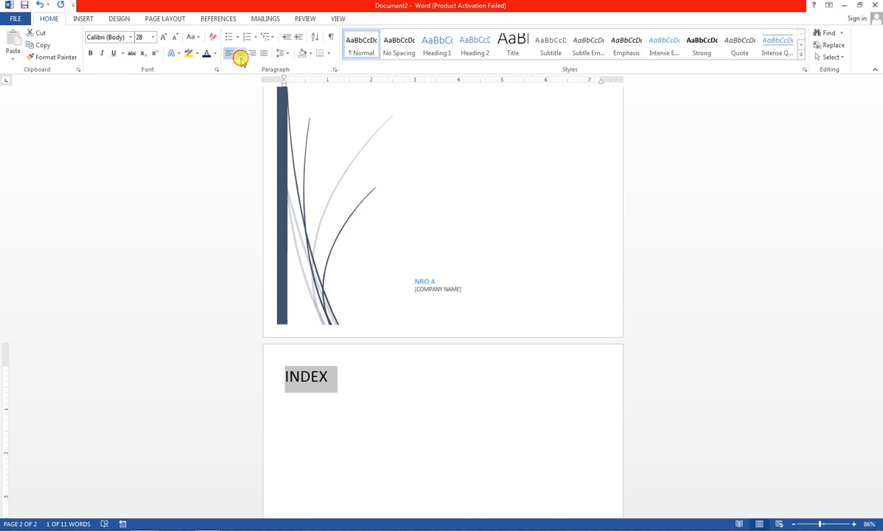
left_click(240, 54)
- Change the INDEX heading's font to Stencil and increase its size to 80 pt
left_click(125, 37)
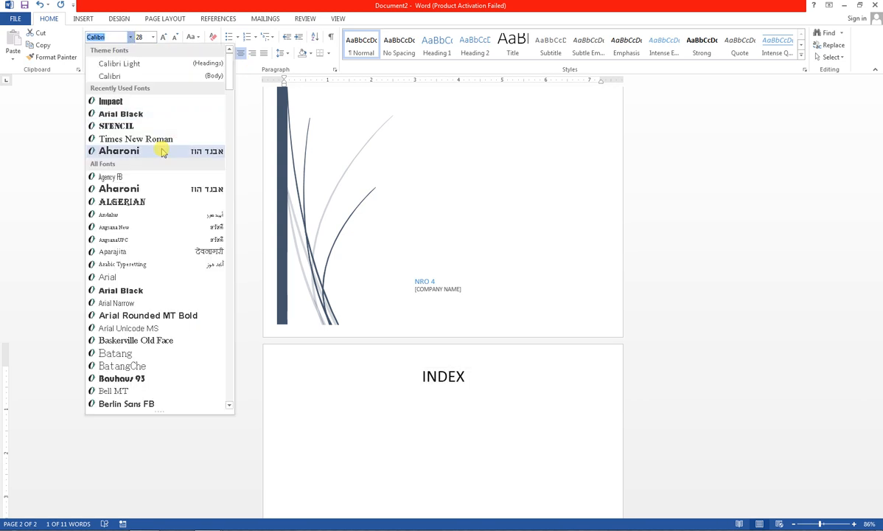
left_click(129, 37)
left_click(150, 127)
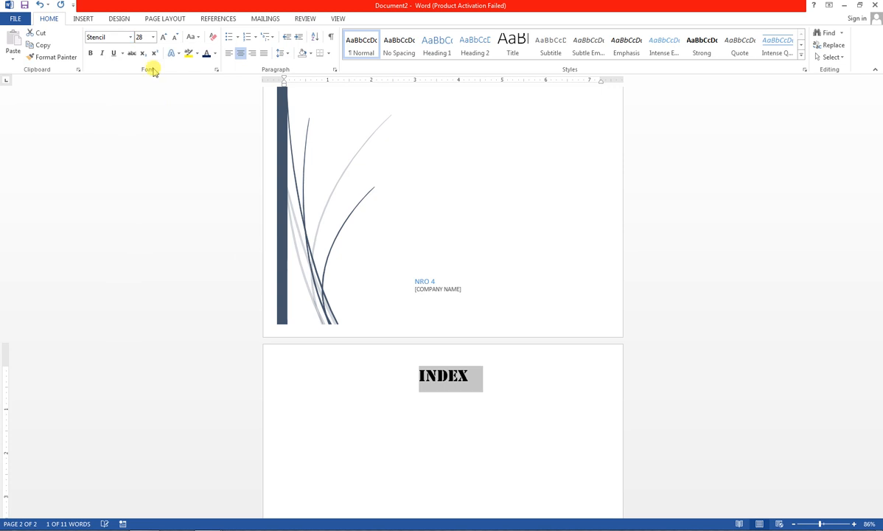
left_click(165, 38)
left_click(164, 38)
left_click(164, 38)
left_click(164, 38)
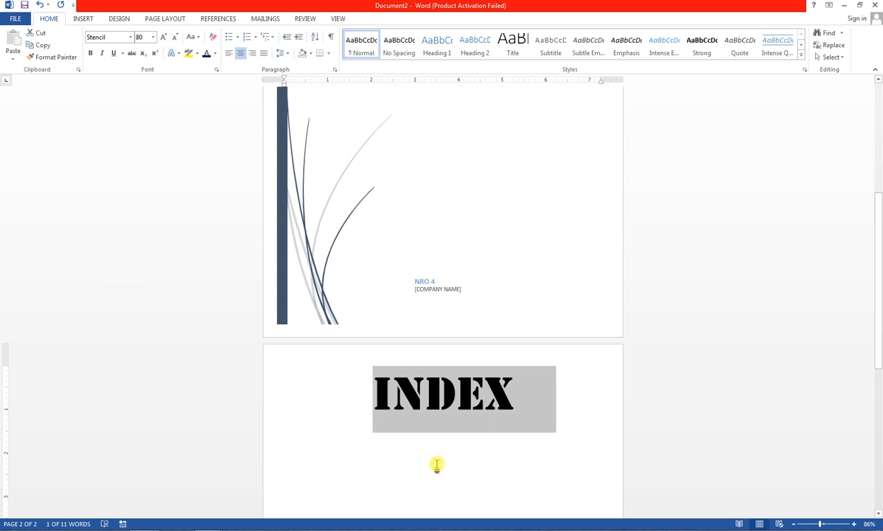
- Add an empty line below INDEX, insert a page break, and clear the formatting at the start of the new page
left_click(410, 436)
key("Return")
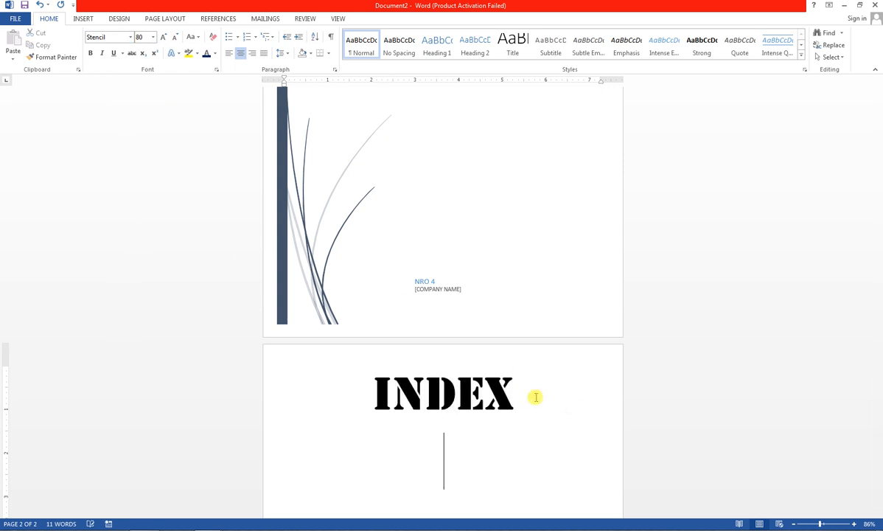
left_click_drag(877, 311, 879, 407)
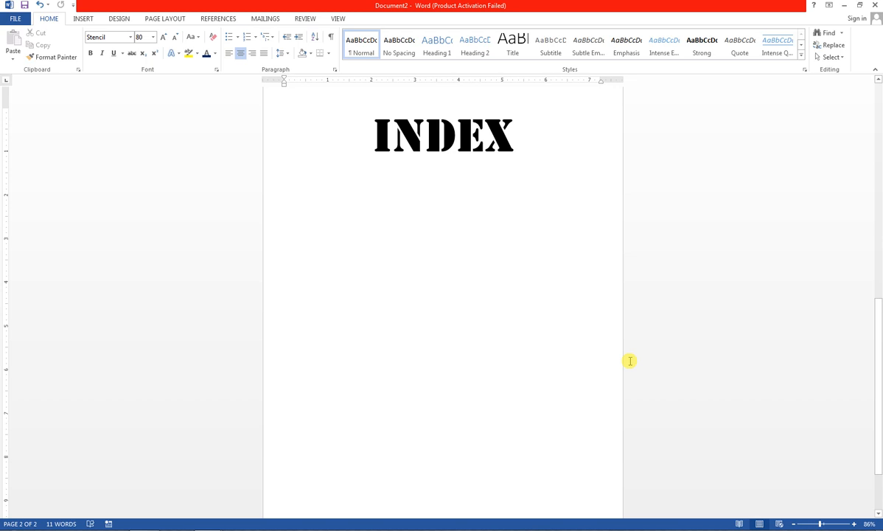
key("ctrl+Return")
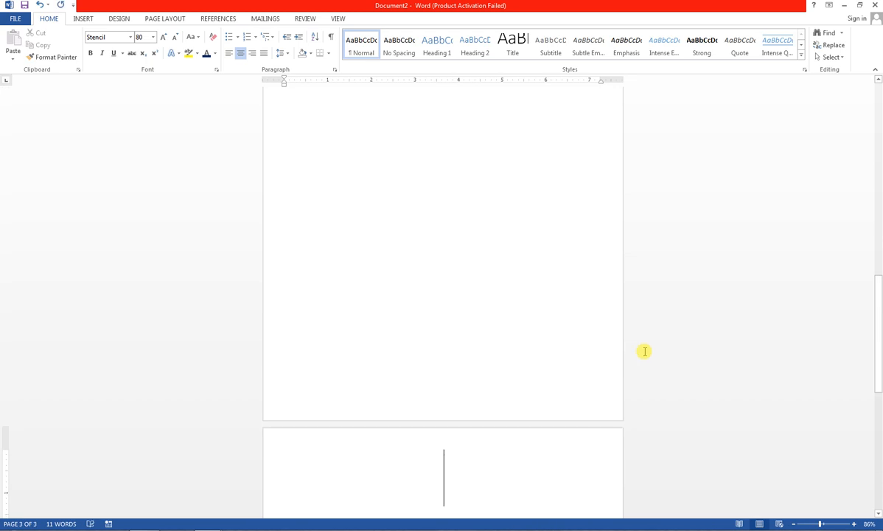
left_click_drag(877, 284, 877, 313)
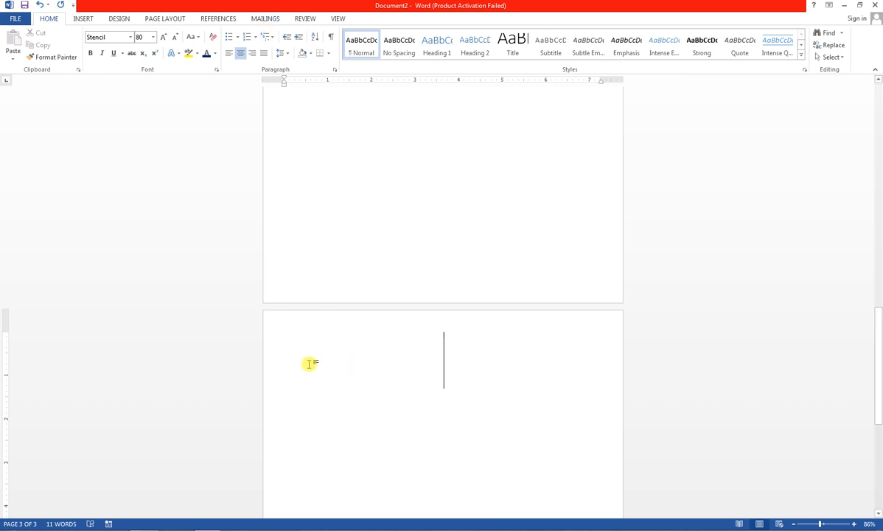
left_click(212, 38)
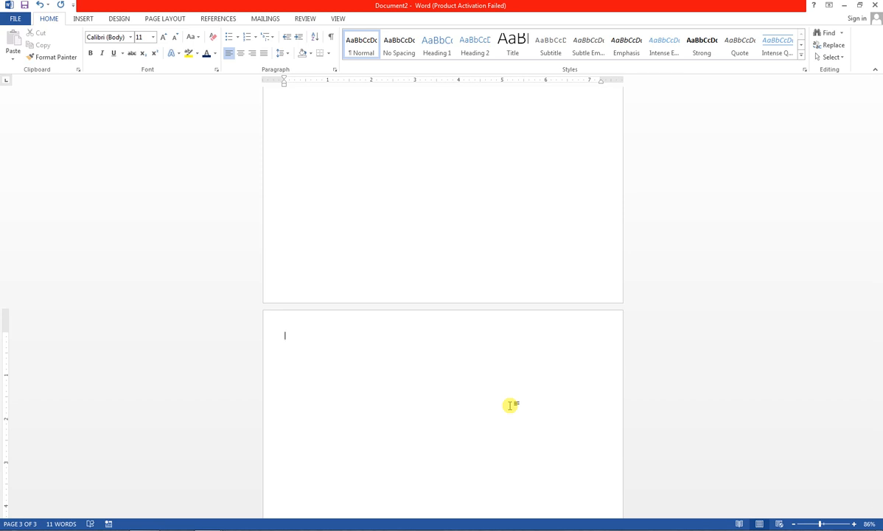
- Enter the heading CHAPTER `1 on page 3 and add it to the table of contents entries as Level 1
type("CHAPTER")
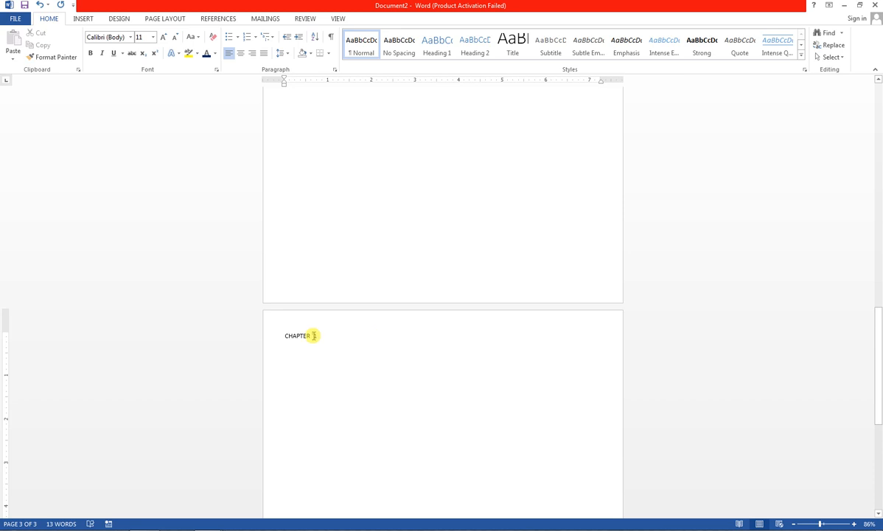
left_click_drag(315, 336, 282, 336)
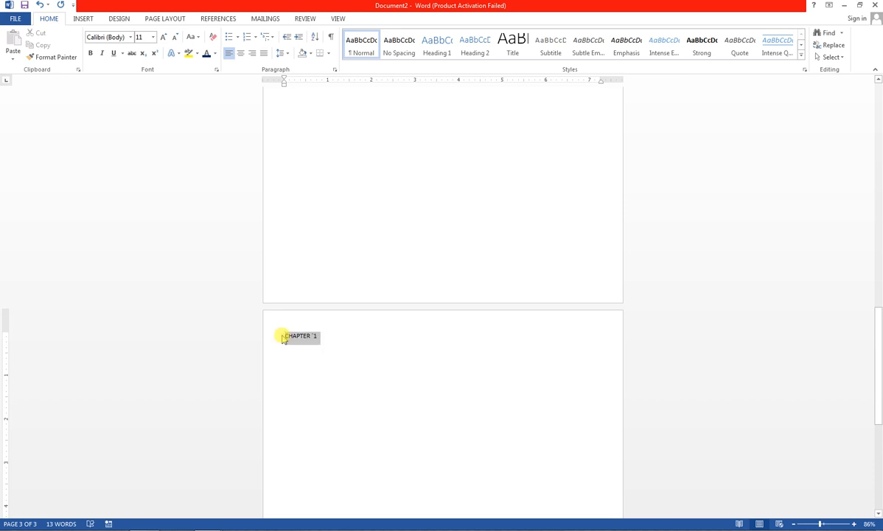
left_click(205, 20)
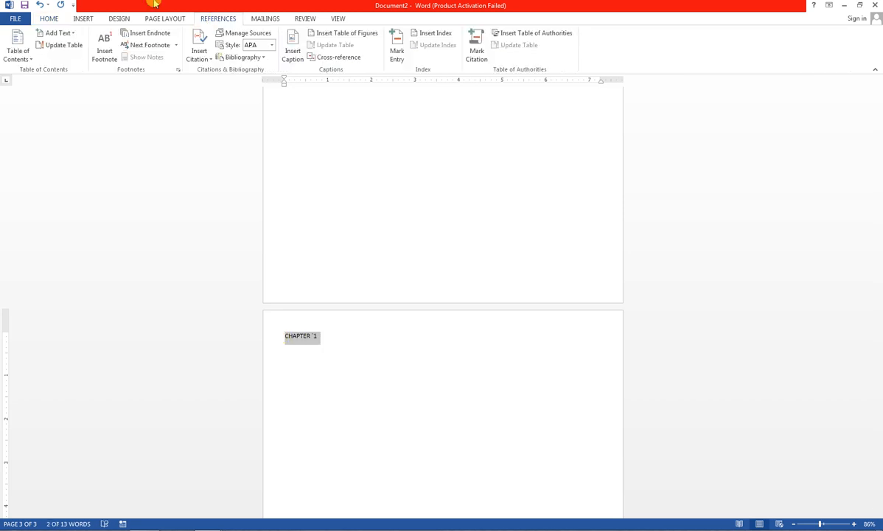
left_click(74, 35)
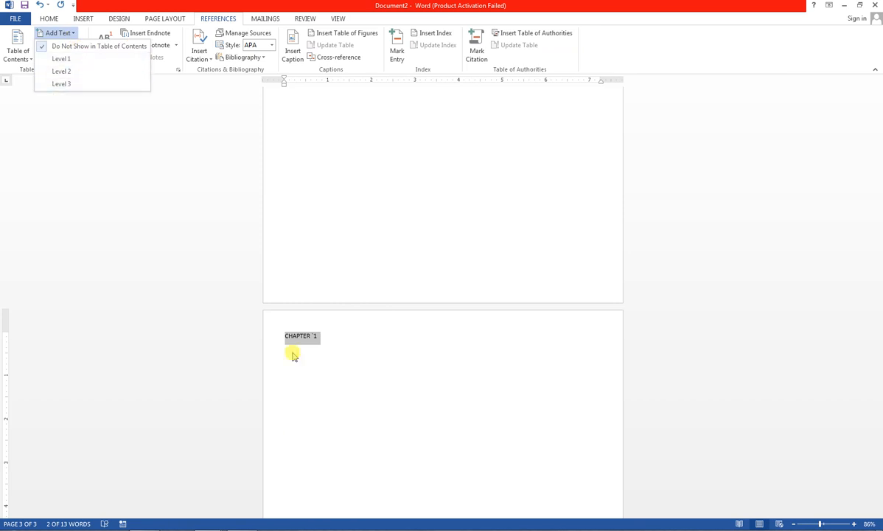
left_click(76, 59)
left_click(378, 346)
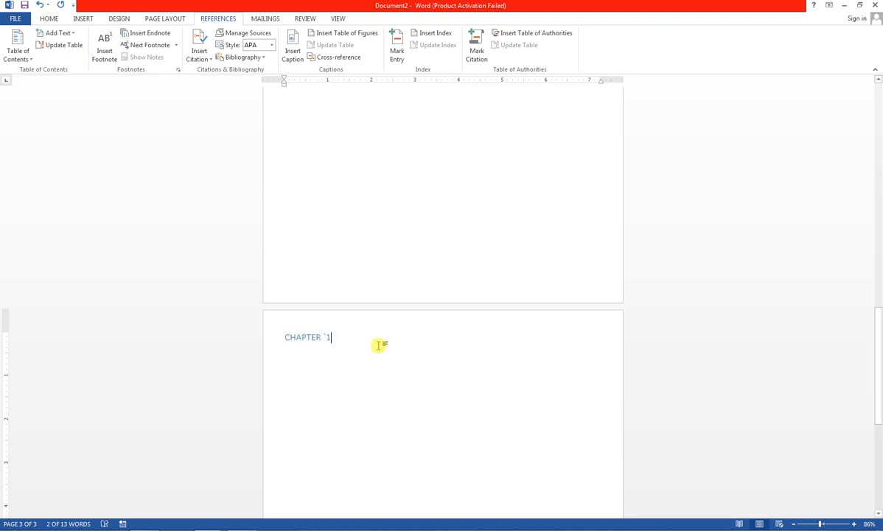
- Add two new pages after the first chapter, headed CHAPTER 2 and CHAPTER 3
key("ctrl+Return")
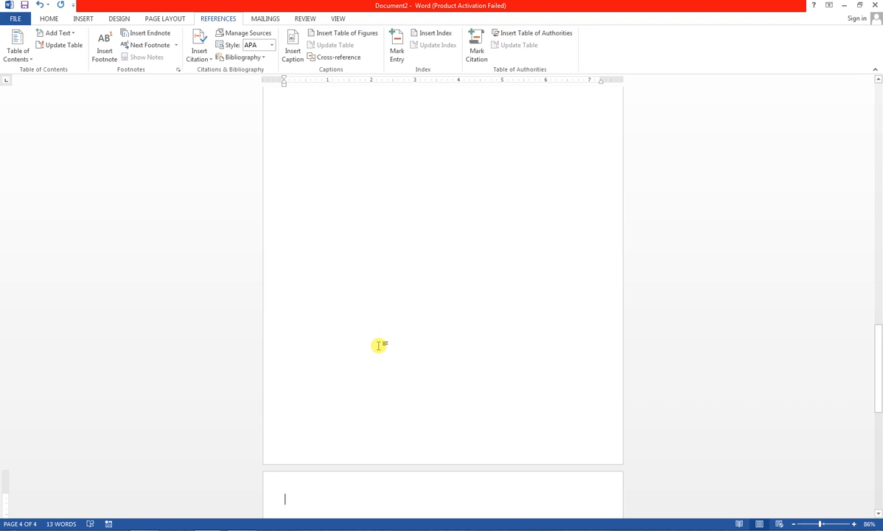
type("CHAPTER 2")
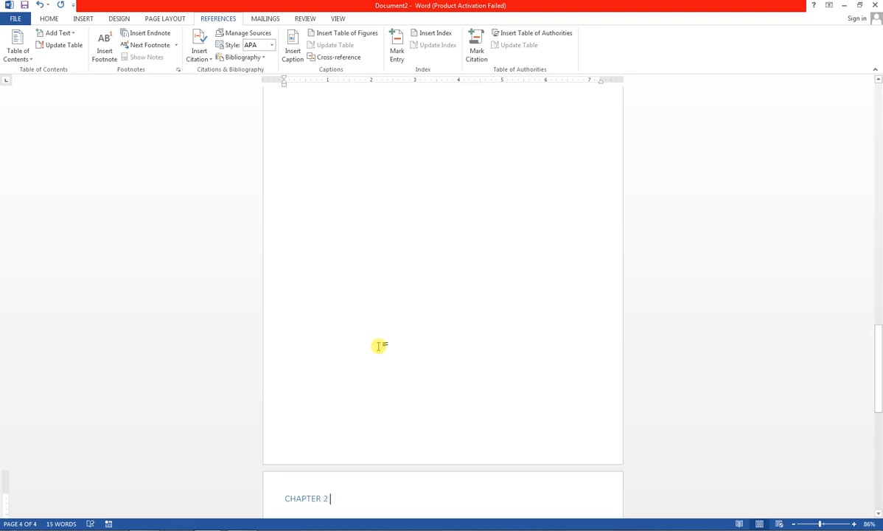
key("ctrl+Return")
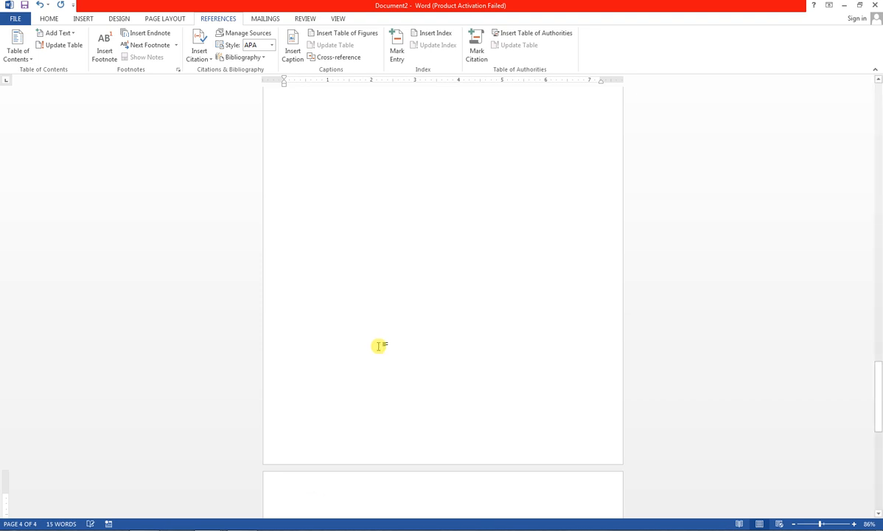
type("CH")
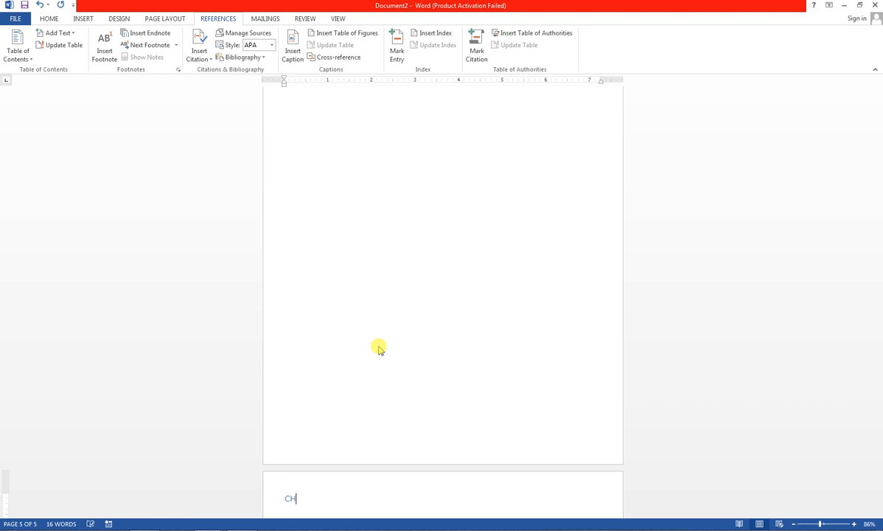
type("APER")
type("R")
- Add two more pages after CHAPTER 3, headed CHAPTER 5 and CHAPTER 6
key("ctrl+Return")
type("CHAPTER 5")
key("ctrl+Return")
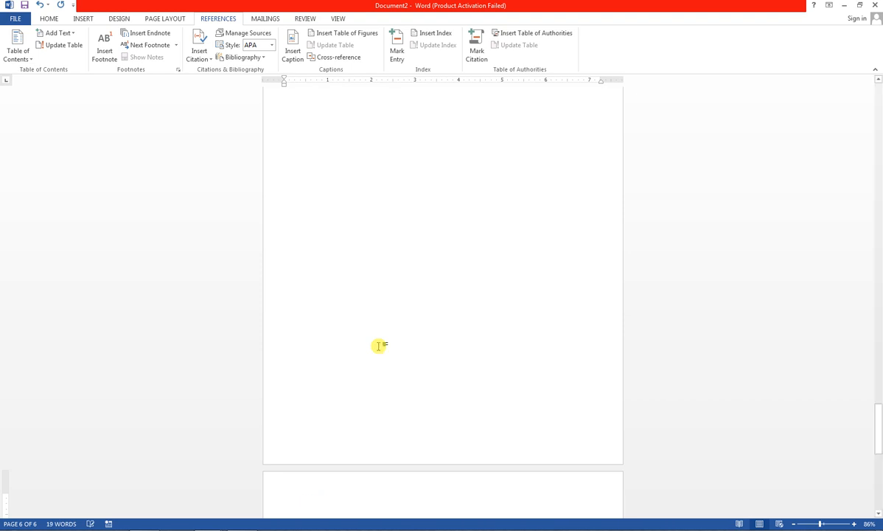
type("CHA")
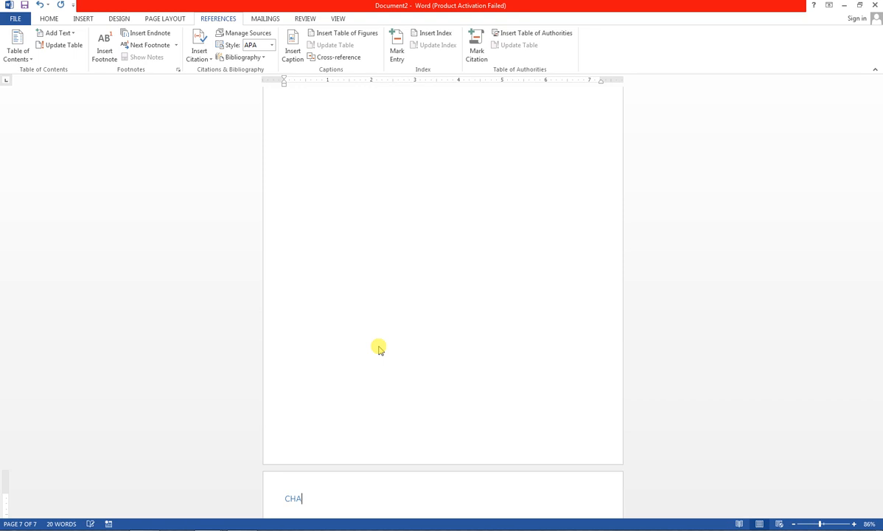
type("PTER 6")
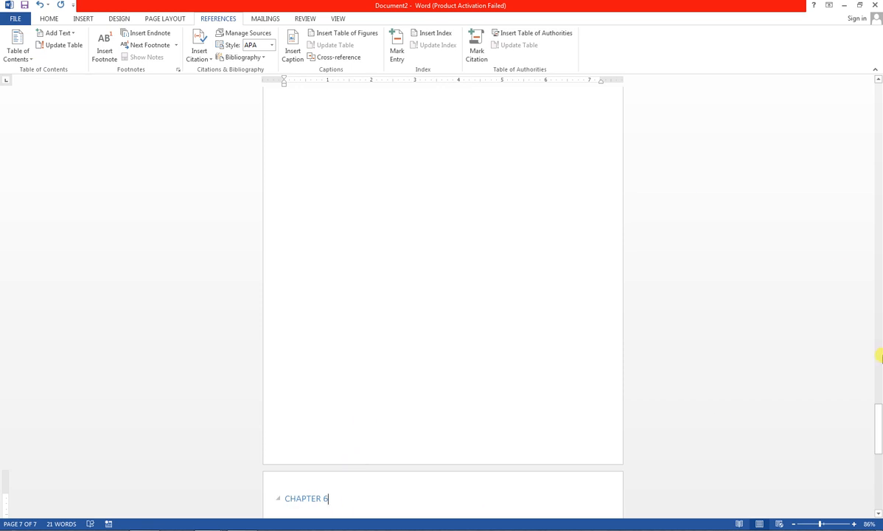
- Insert a new line directly below the INDEX heading on page 2 and clear its formatting
left_click_drag(879, 426, 879, 147)
left_click(456, 299)
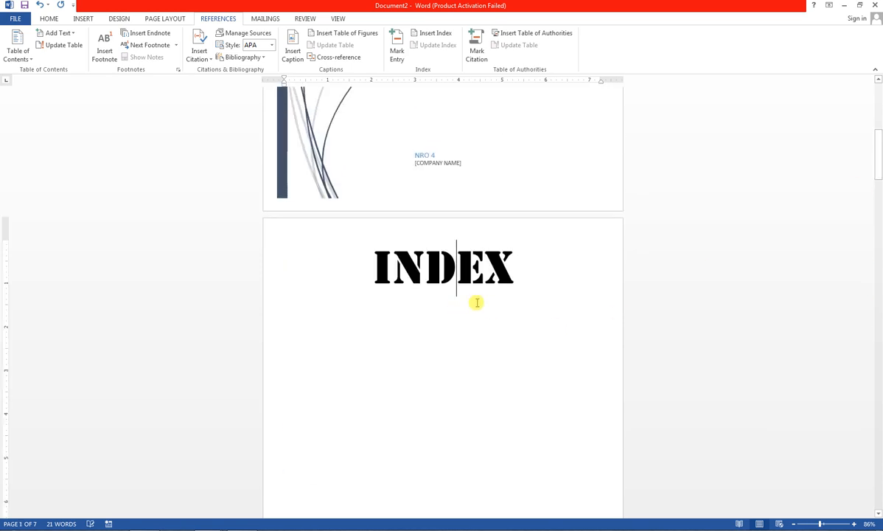
left_click(555, 268)
key("Return")
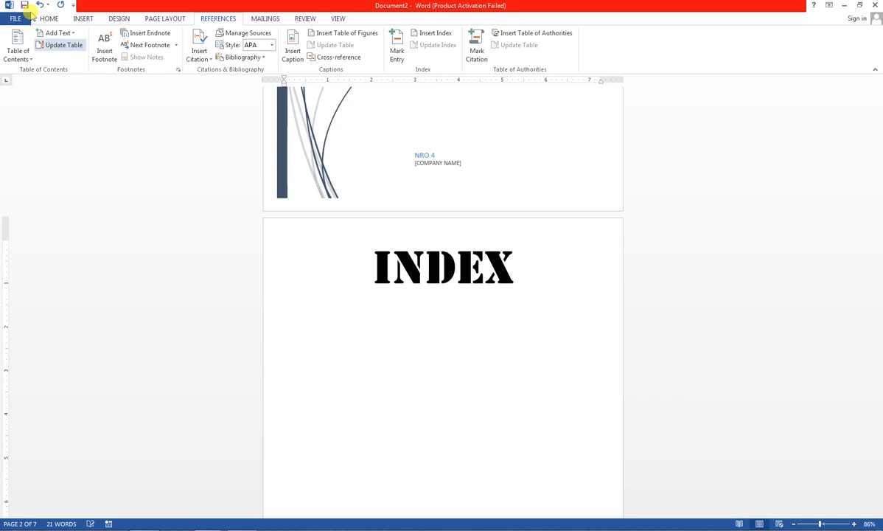
left_click(50, 19)
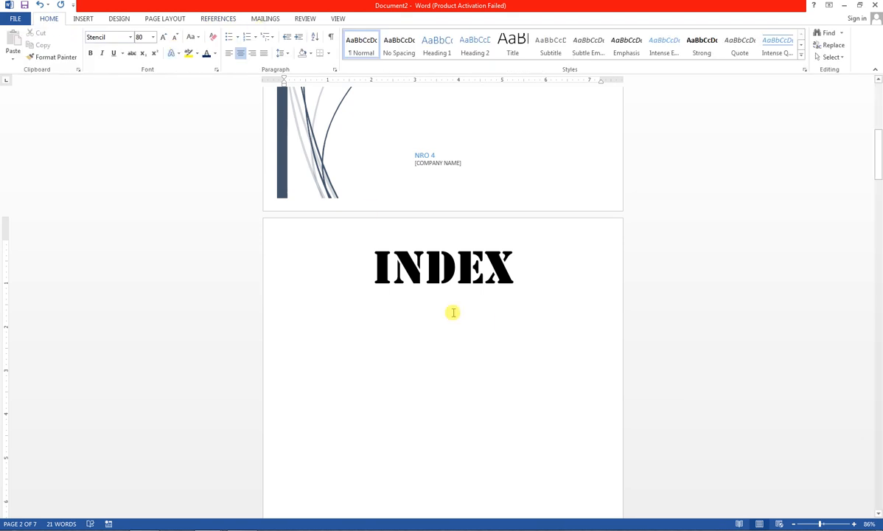
left_click(212, 40)
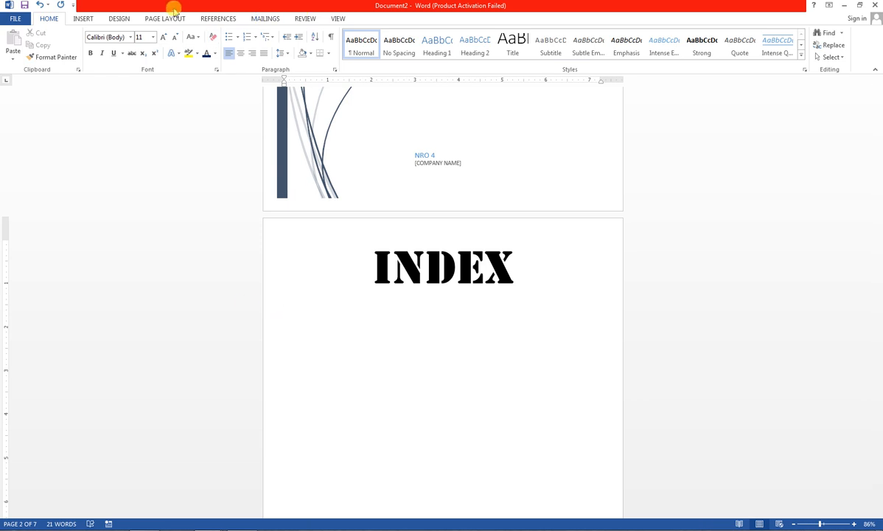
- Insert the Automatic Table 1 table of contents below the INDEX heading
left_click(211, 19)
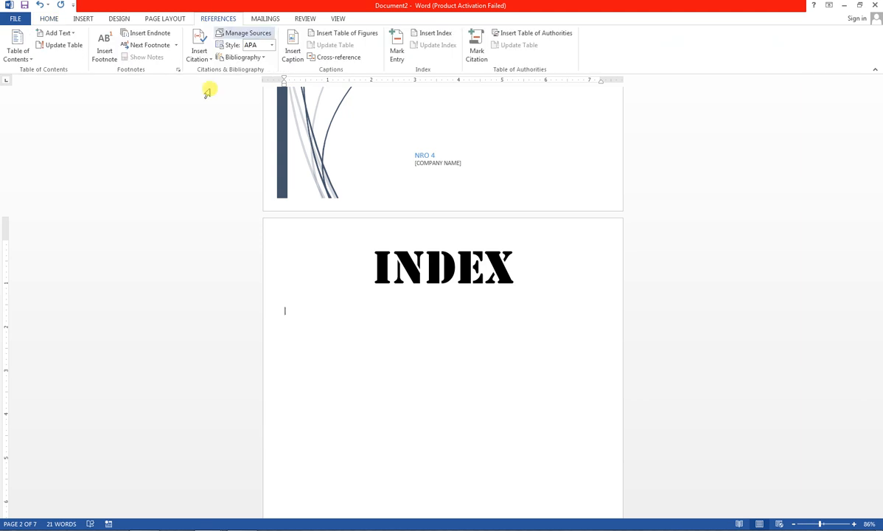
left_click(30, 60)
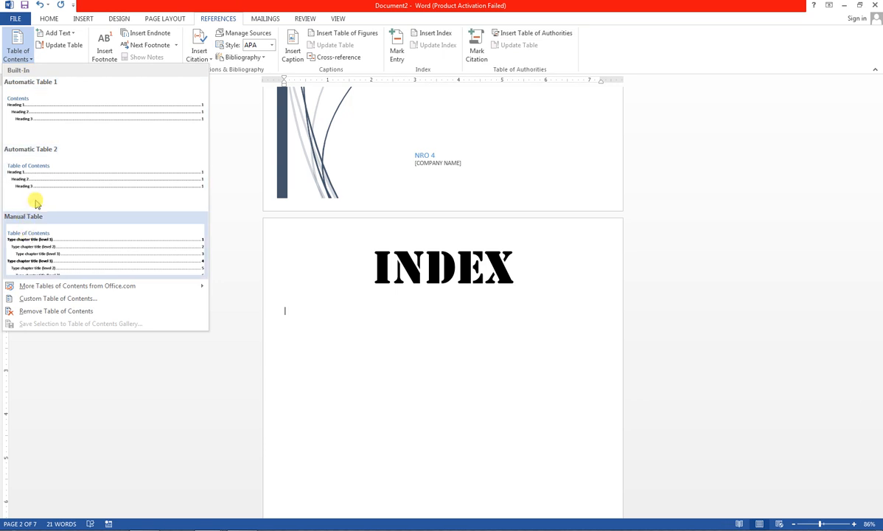
left_click(33, 124)
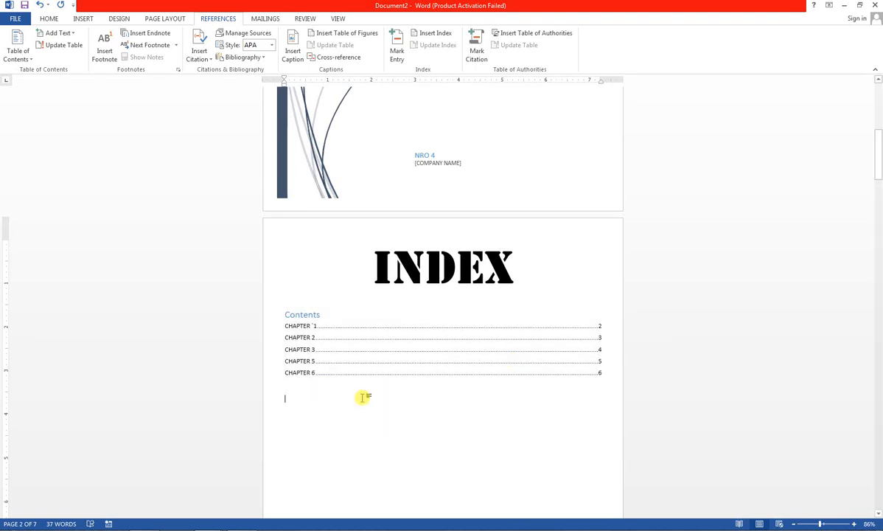
- Add a new page after CHAPTER 6 with the heading CHAPTER 7 MICROSOFT OFFICE WORD
scroll(363, 396, "down", 3)
left_click_drag(878, 187, 879, 504)
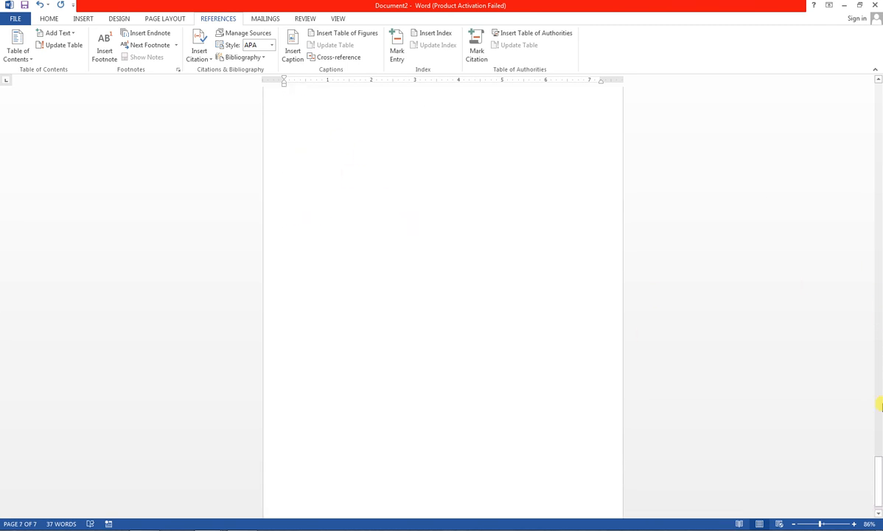
left_click_drag(877, 479, 877, 438)
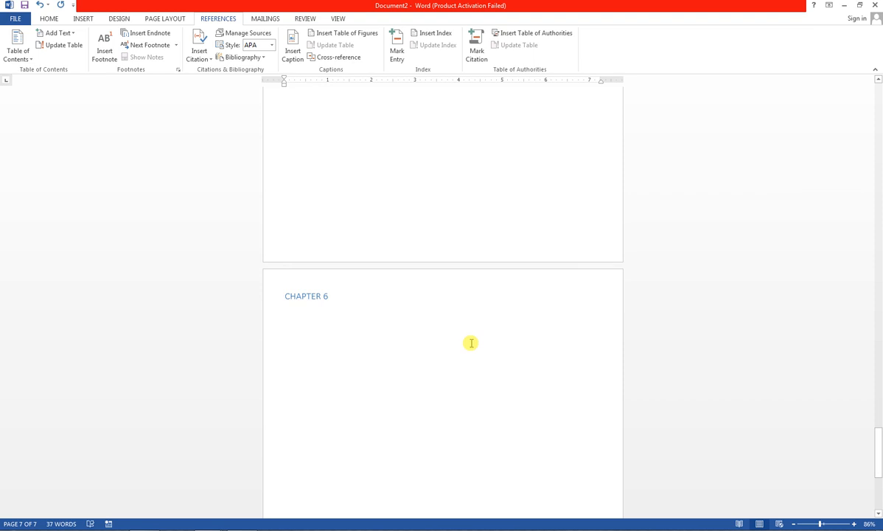
left_click(371, 289)
key("ctrl+Return")
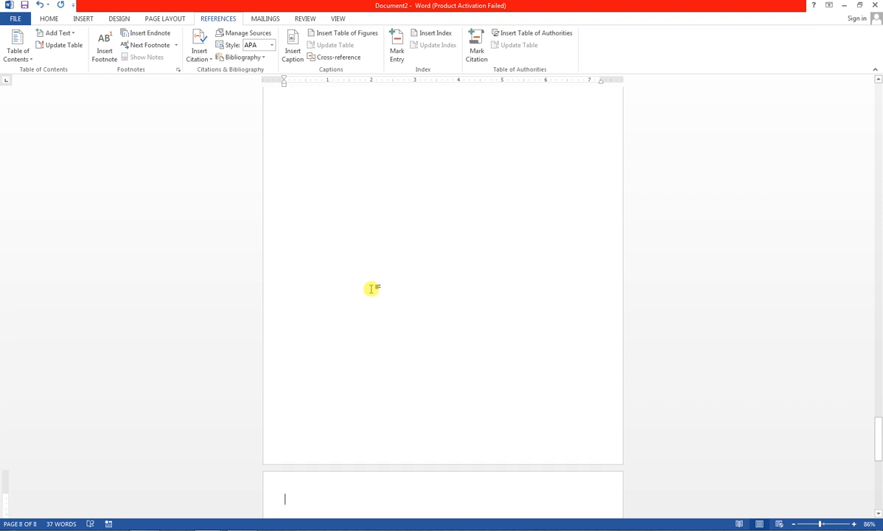
type("x")
type("CHA")
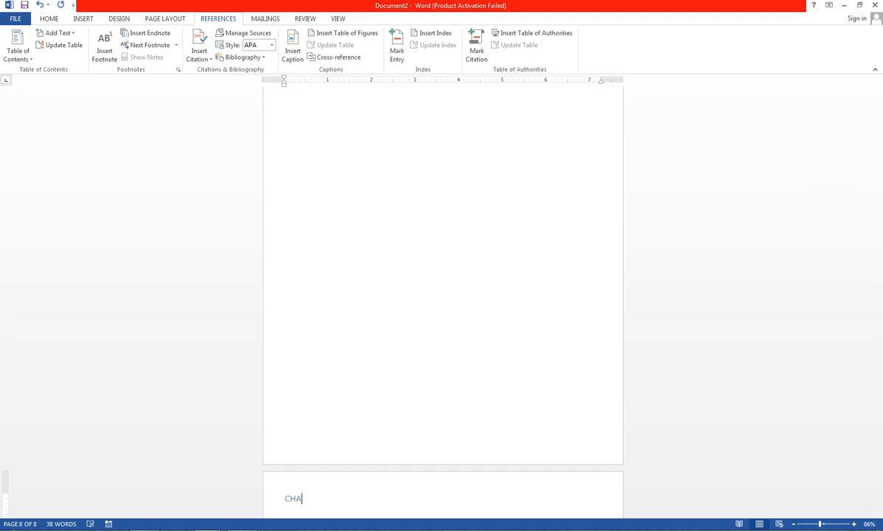
type("PTER")
type("7 MICROSOFT OFF")
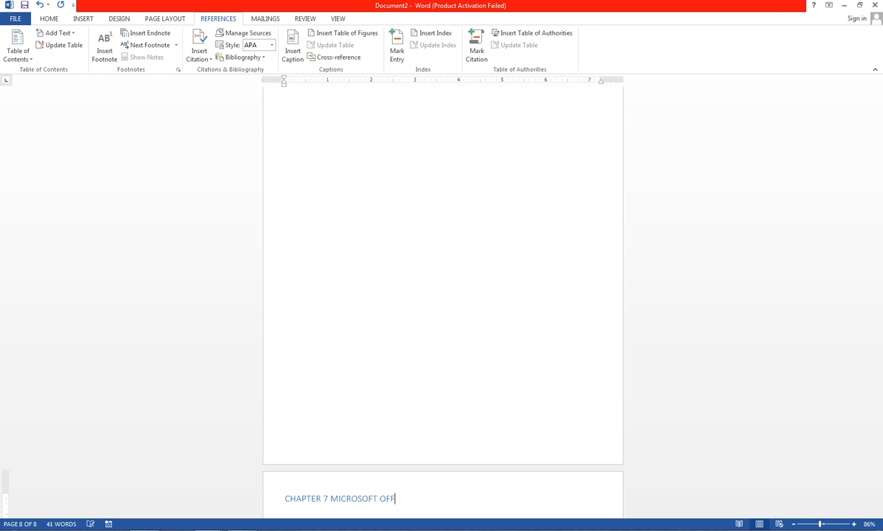
type("ICE WORD")
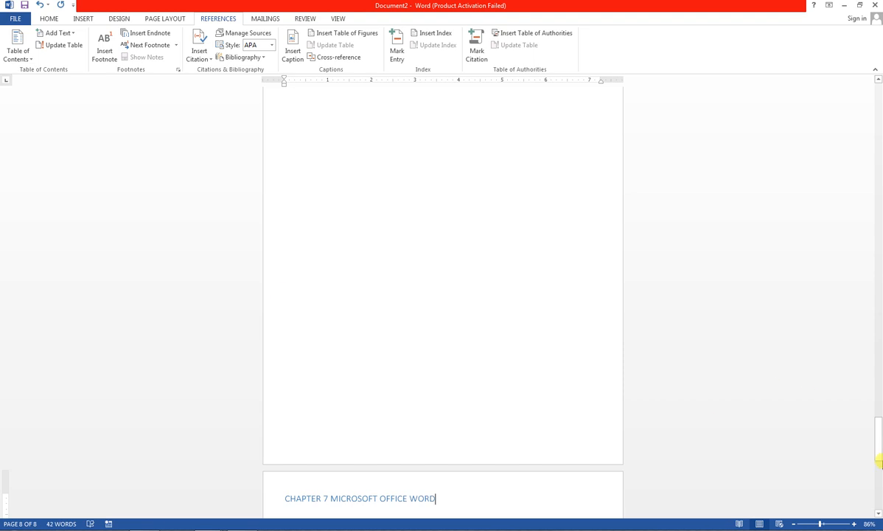
- Update the entire table of contents on the INDEX page, including its entries as well as the page numbers
mouse_move(878, 442)
left_mouse_down()
mouse_move(879, 130)
mouse_move(880, 176)
left_mouse_up()
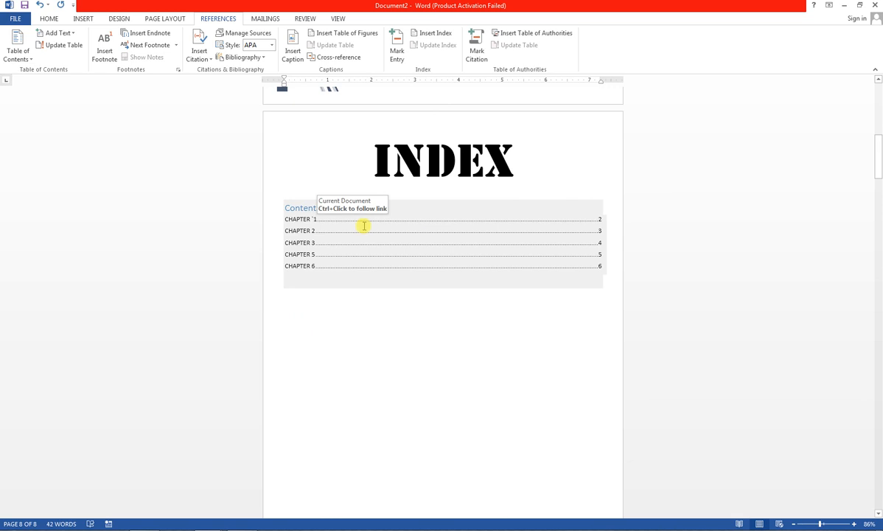
left_click(313, 220)
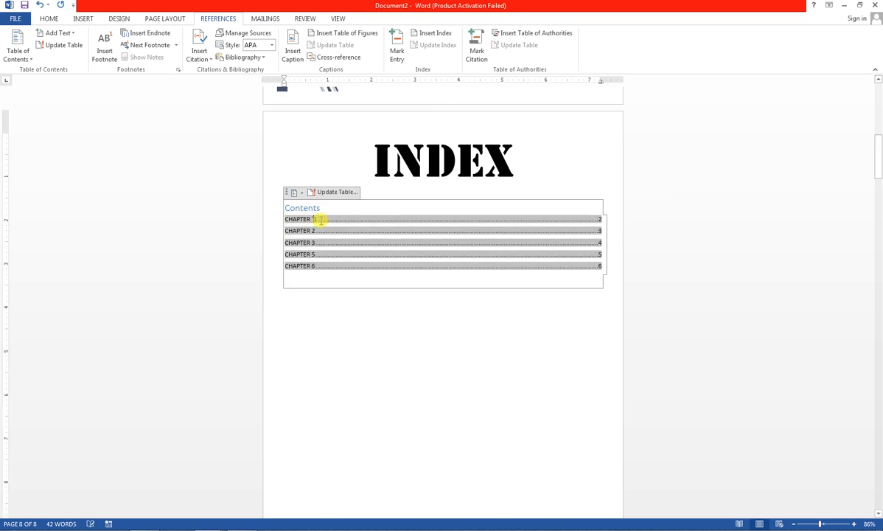
left_click(46, 45)
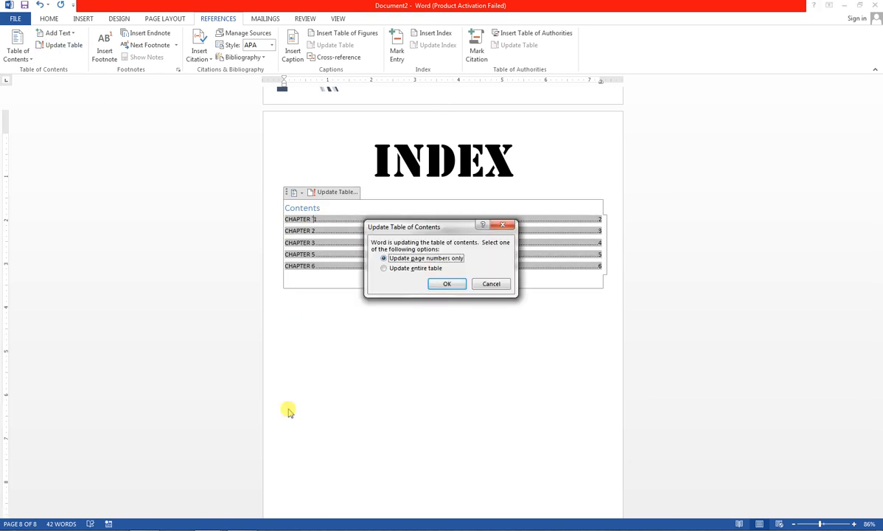
left_click(398, 269)
left_click(449, 286)
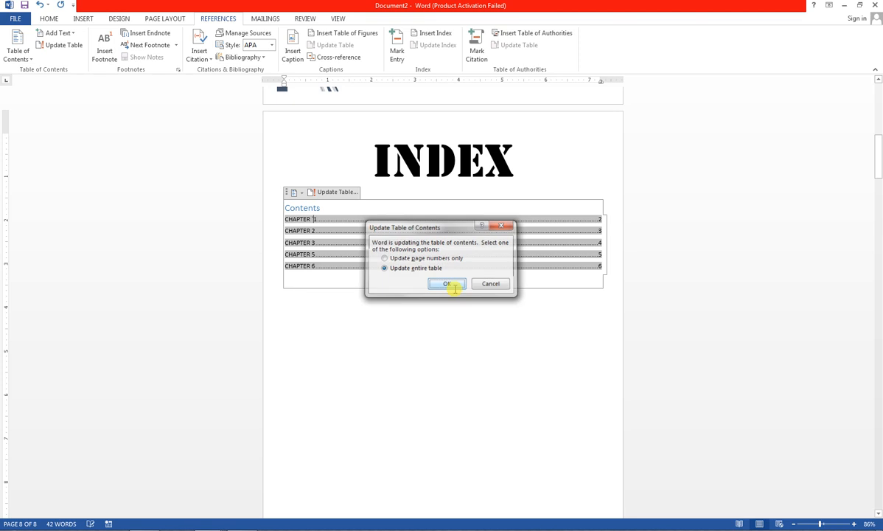
left_click(332, 302)
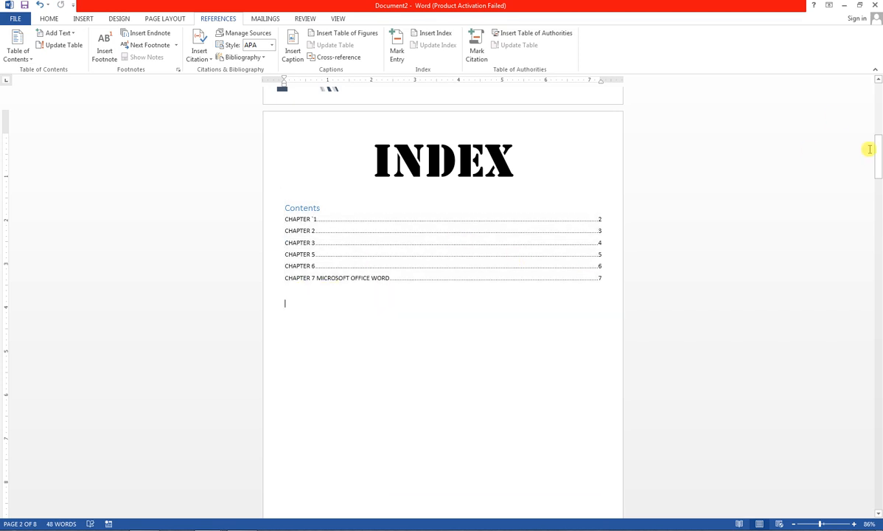
mouse_move(877, 142)
left_mouse_down()
mouse_move(877, 103)
mouse_move(878, 129)
left_mouse_up()
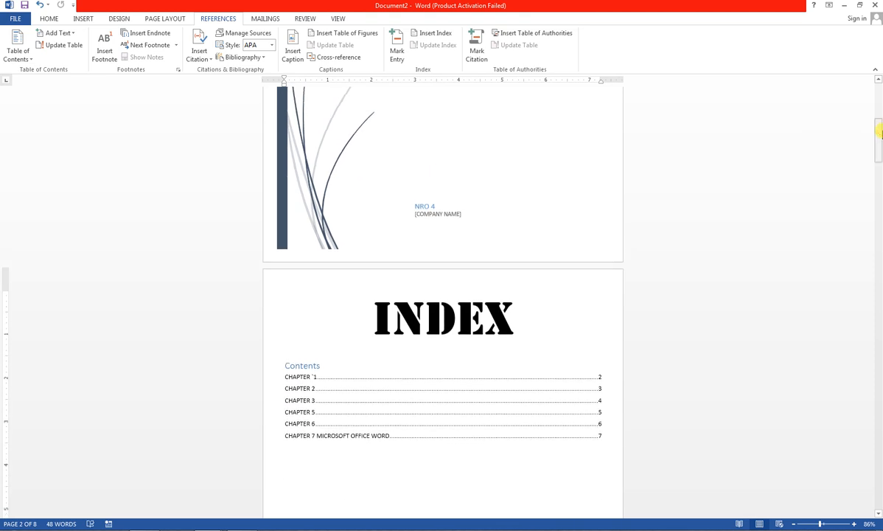